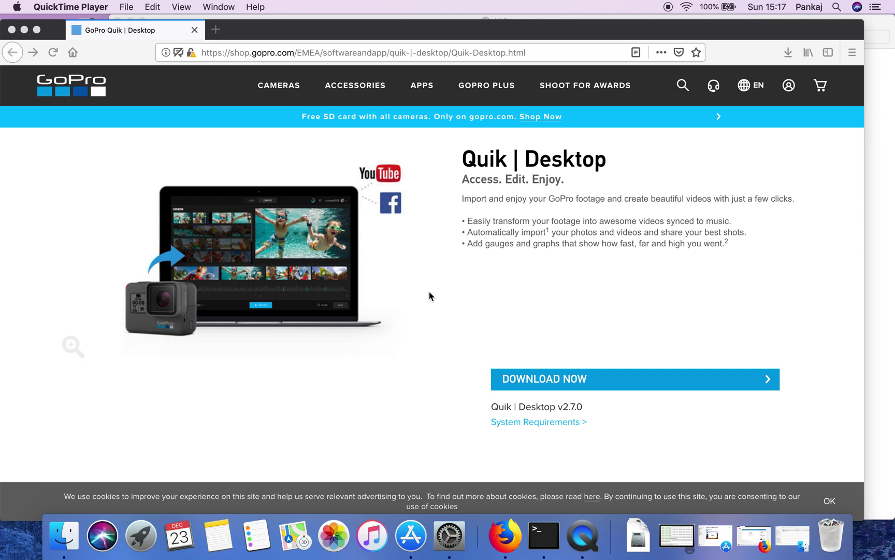
# Step: Open the GoPro_Quik-MacInstaller .dmg from Firefox's downloads list to show GoPro Quik.pkg
pyautogui.click(365, 53)
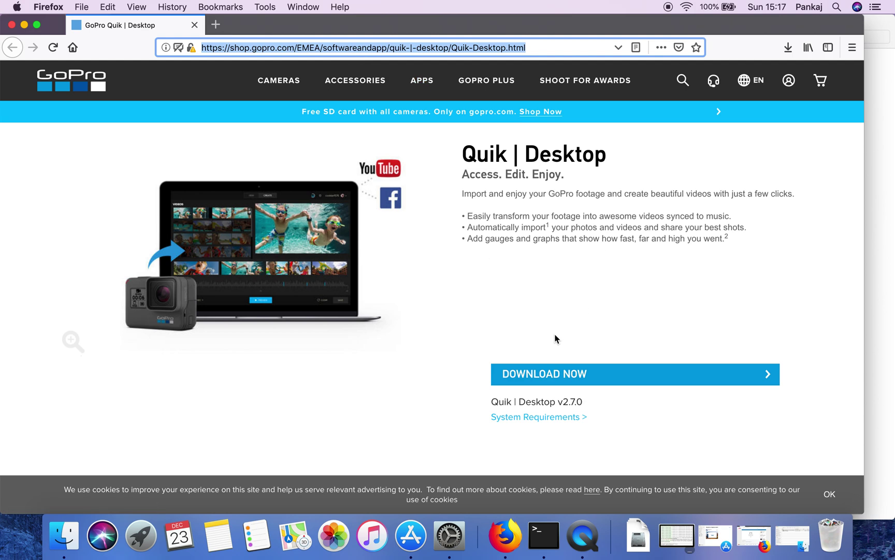
pyautogui.click(789, 47)
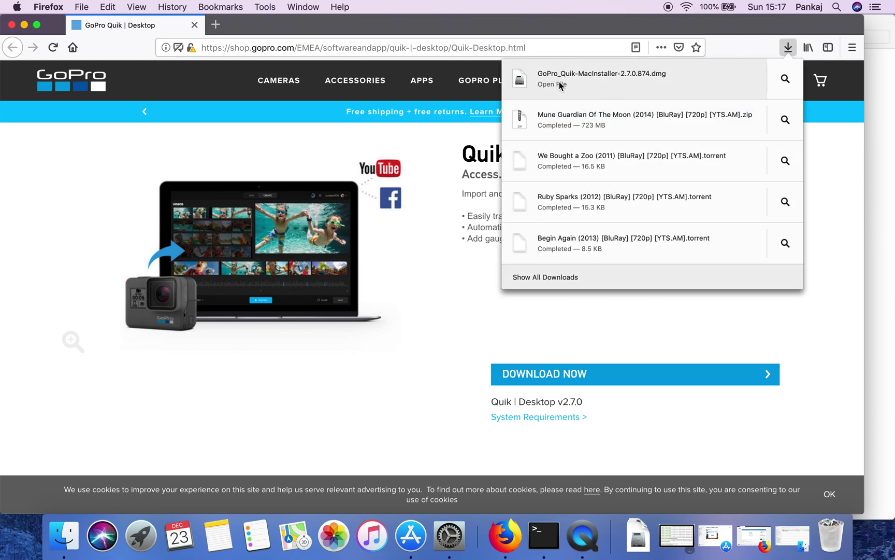
pyautogui.click(598, 78)
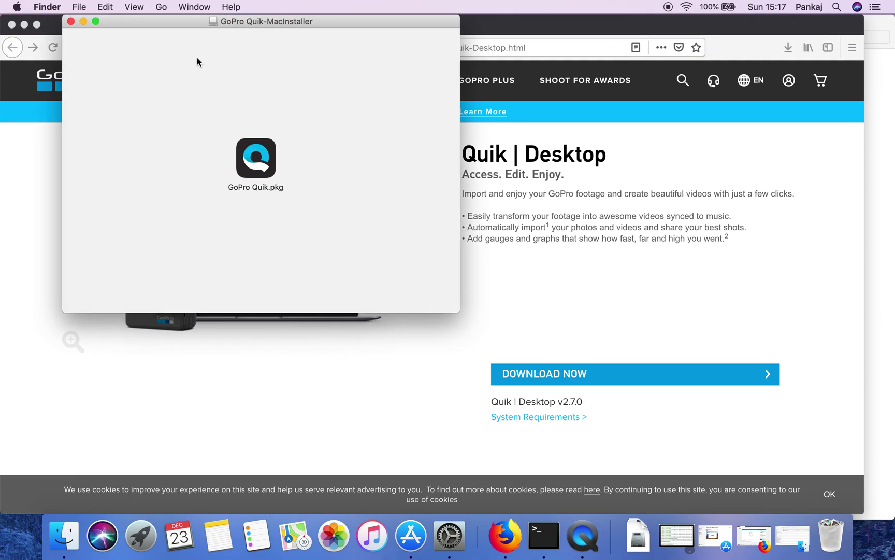
# Step: Run GoPro Quik.pkg through Introduction, Read Me and the agreed licence, then start Install
pyautogui.doubleClick(262, 157)
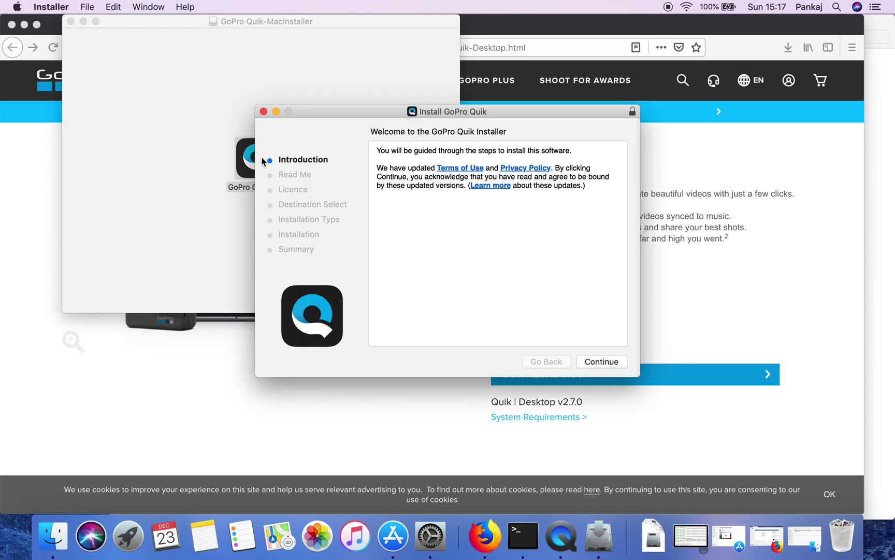
pyautogui.click(604, 364)
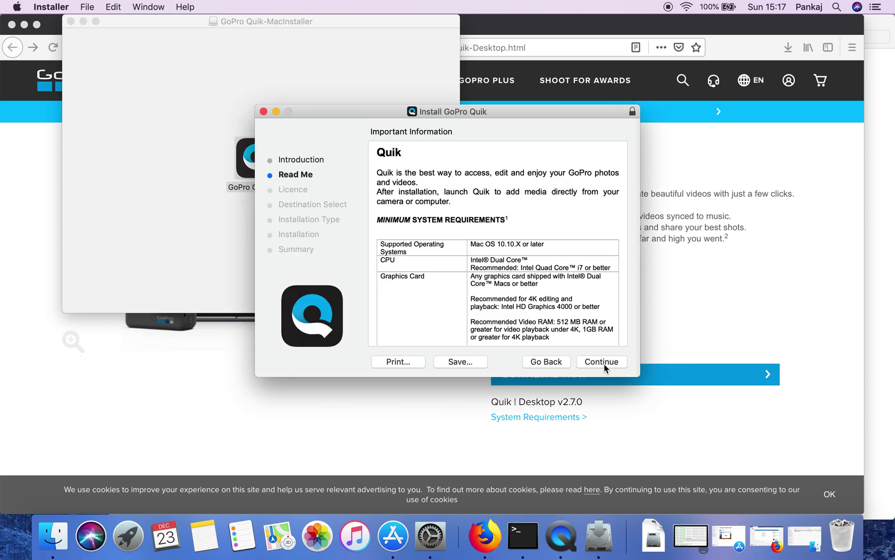
pyautogui.click(605, 363)
pyautogui.click(605, 364)
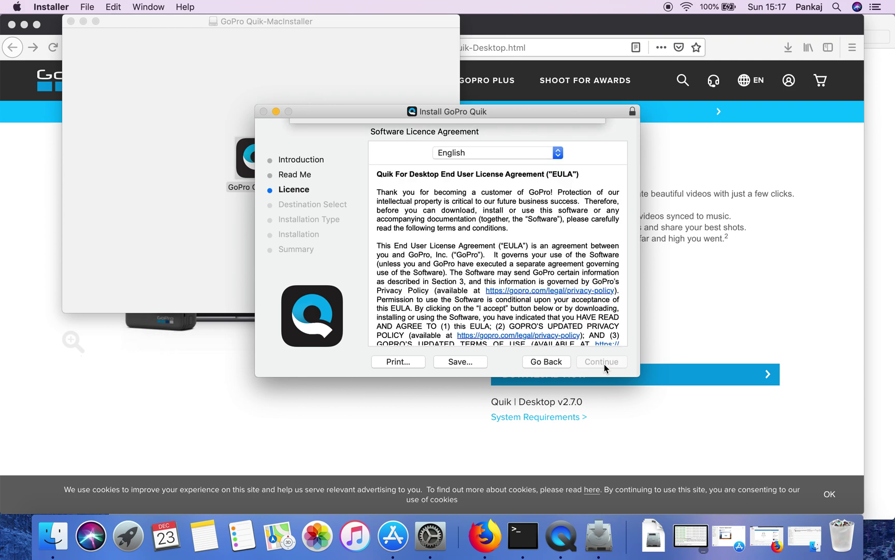
pyautogui.click(569, 216)
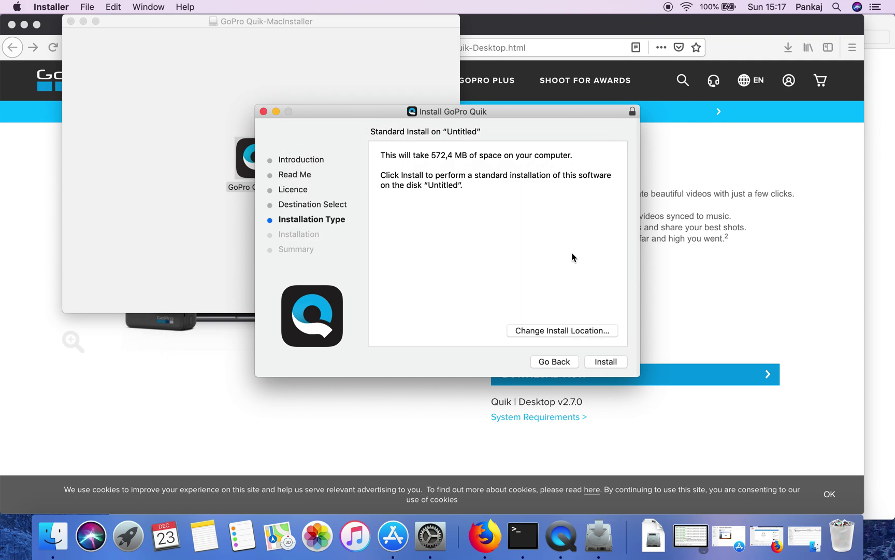
pyautogui.click(602, 360)
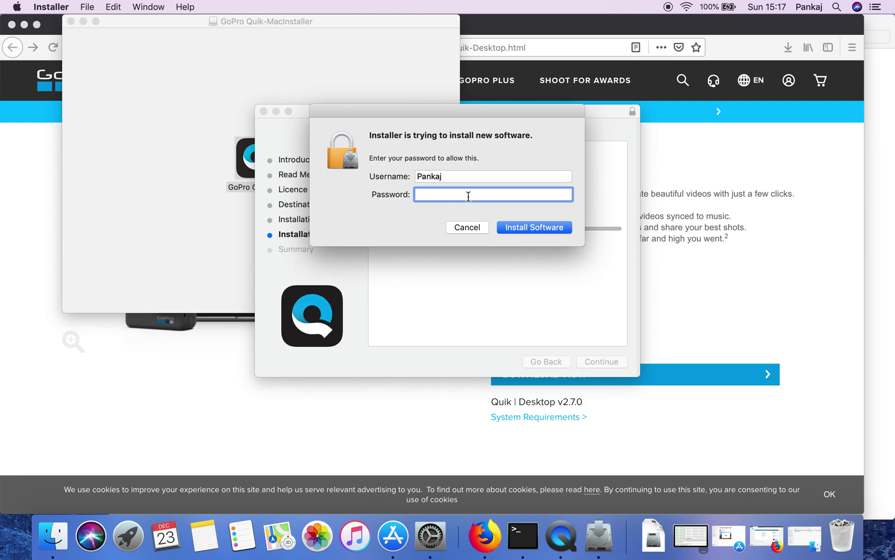
pyautogui.write('•••••')
# Step: Authorise the GoPro Quik install with the administrator password via Install Software
pyautogui.click(518, 228)
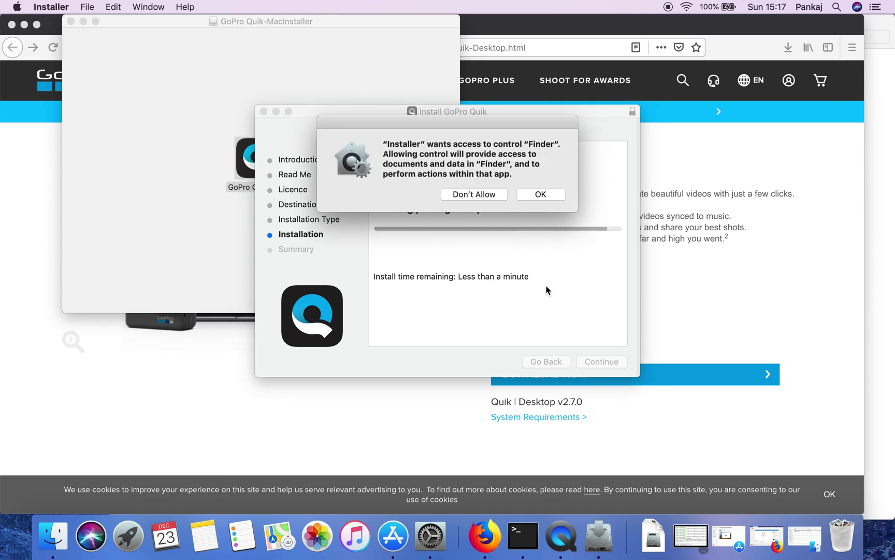
# Step: Allow Installer to control Finder, then move the success summary window down and right
pyautogui.click(549, 194)
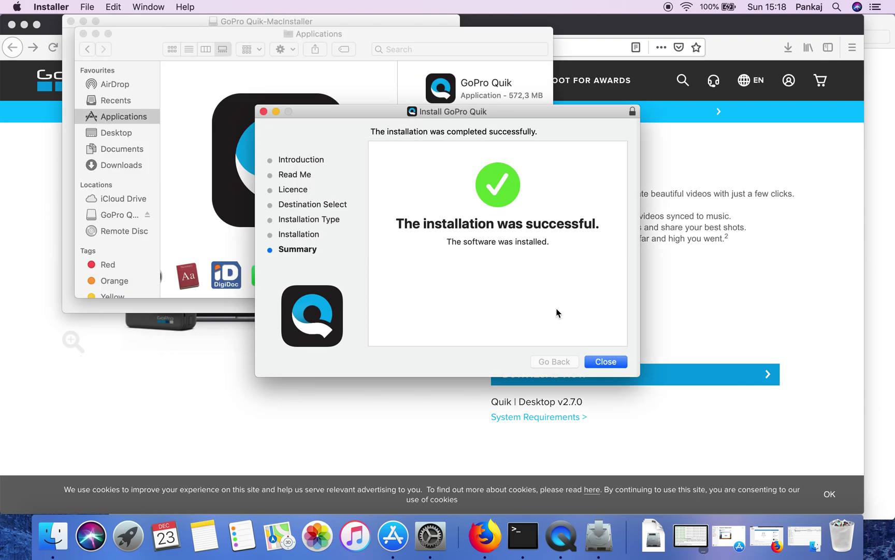
pyautogui.click(375, 117)
pyautogui.moveTo(374, 116); pyautogui.dragTo(520, 158)
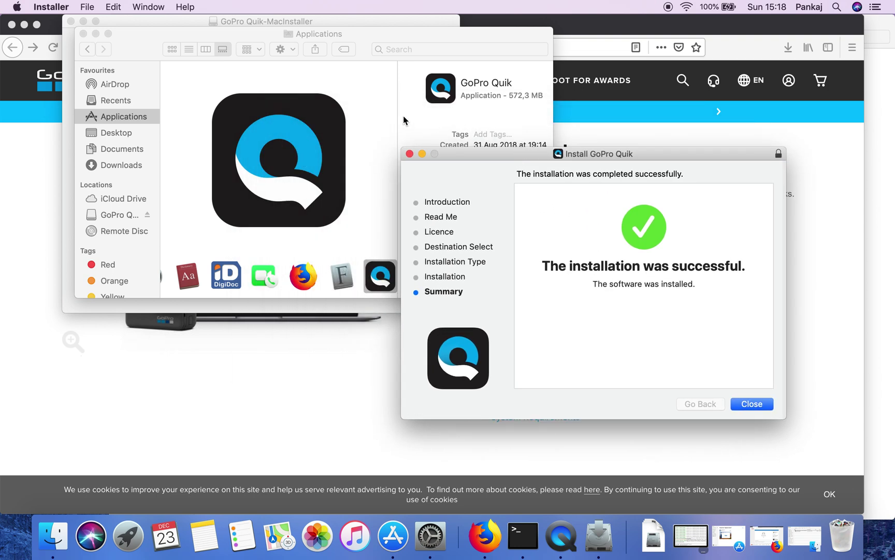